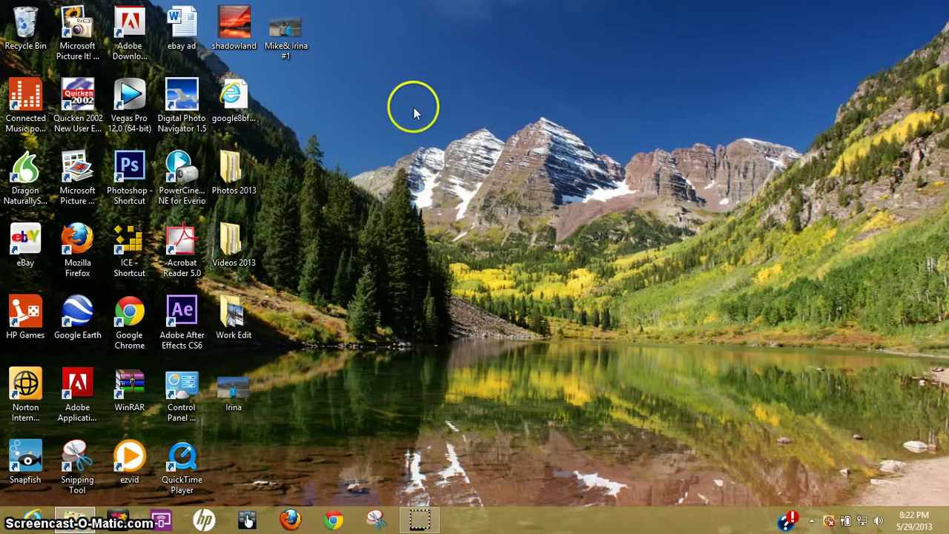
# Step: Scroll through the Start screen, then go back to the desktop
pyautogui.press('super')
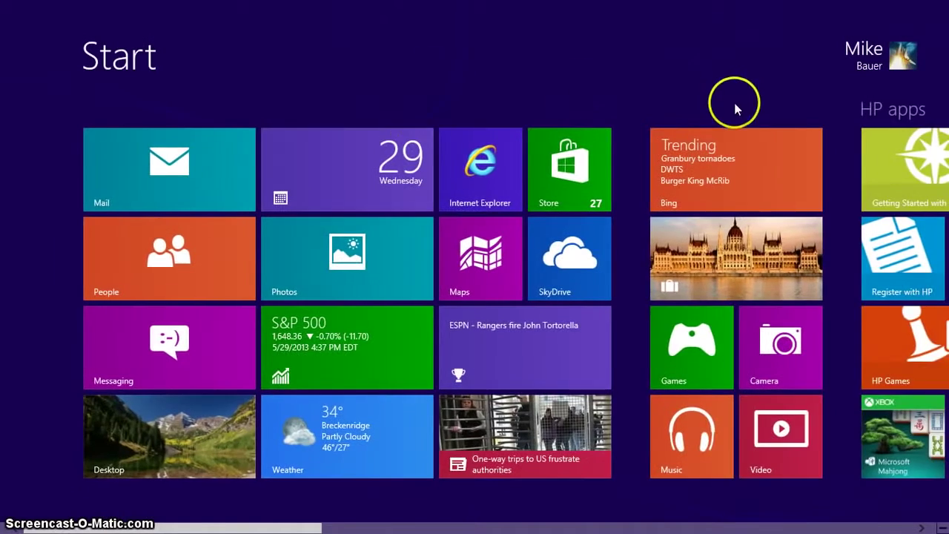
pyautogui.scroll(-10, 734, 99)
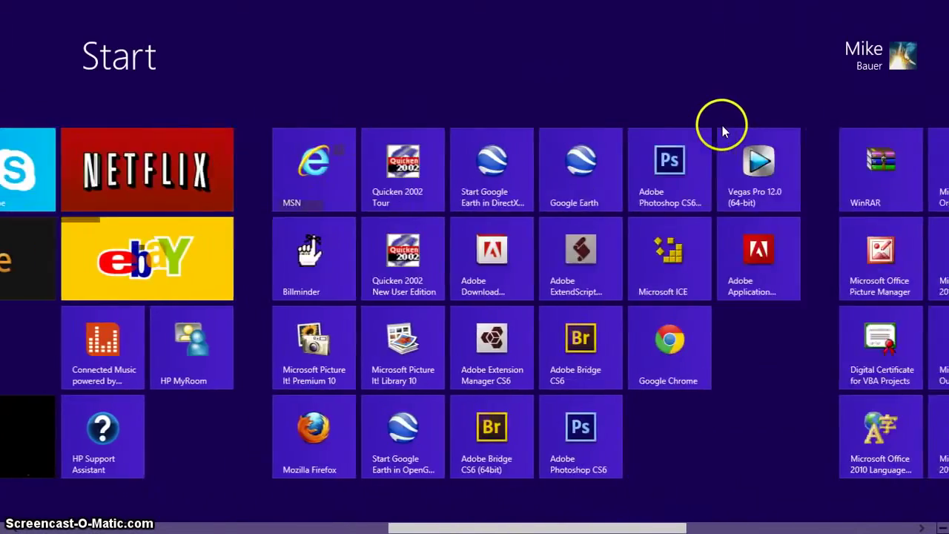
pyautogui.scroll(12, 719, 126)
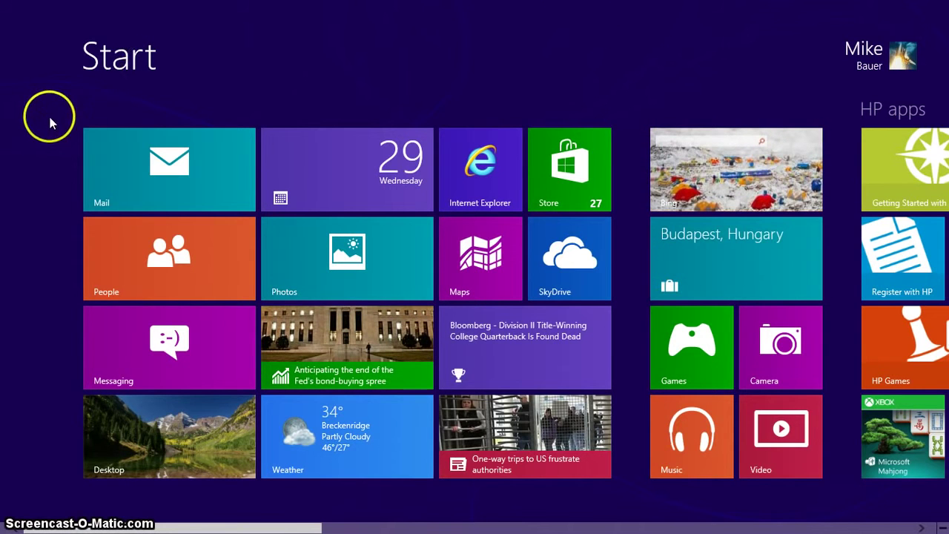
pyautogui.click(157, 447)
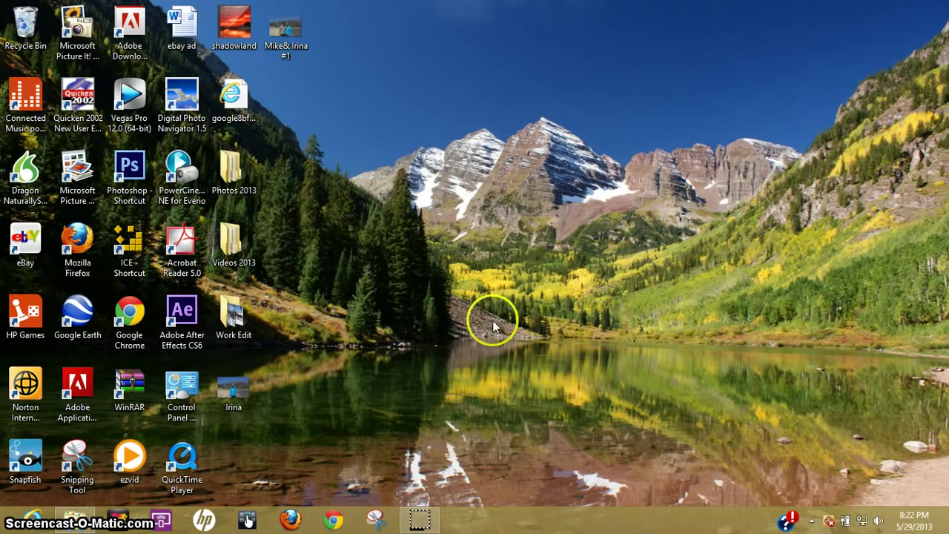
# Step: Show the charms bar and open the Settings charm panel
pyautogui.moveTo(943, 7)
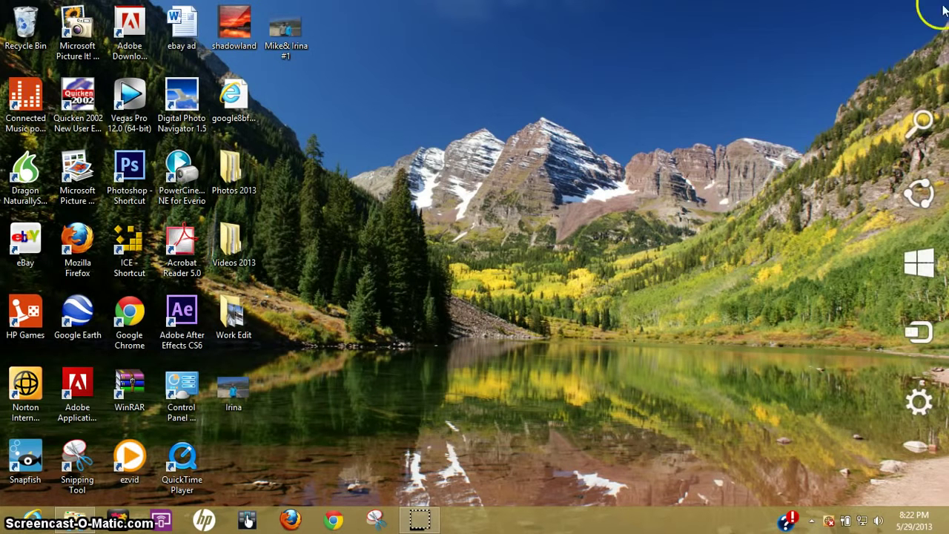
pyautogui.moveTo(925, 146)
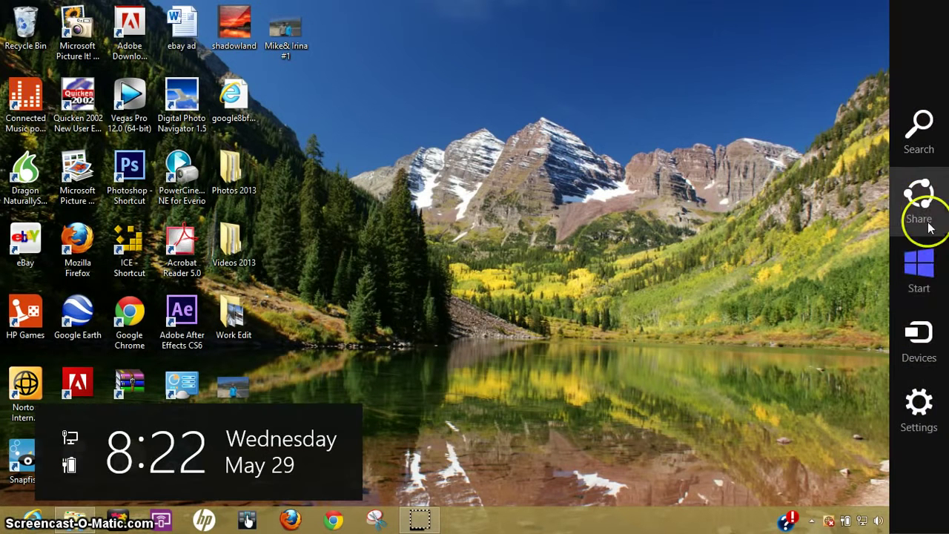
pyautogui.click(919, 404)
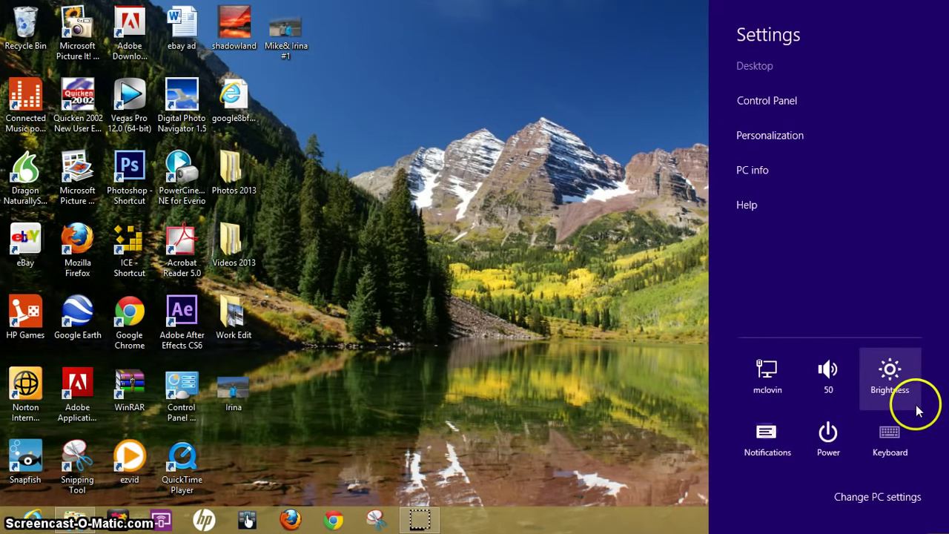
# Step: In PC settings, preview the nautilus, geometric, piano and honeycomb pictures, then make the city tunnel the lock screen
pyautogui.click(855, 499)
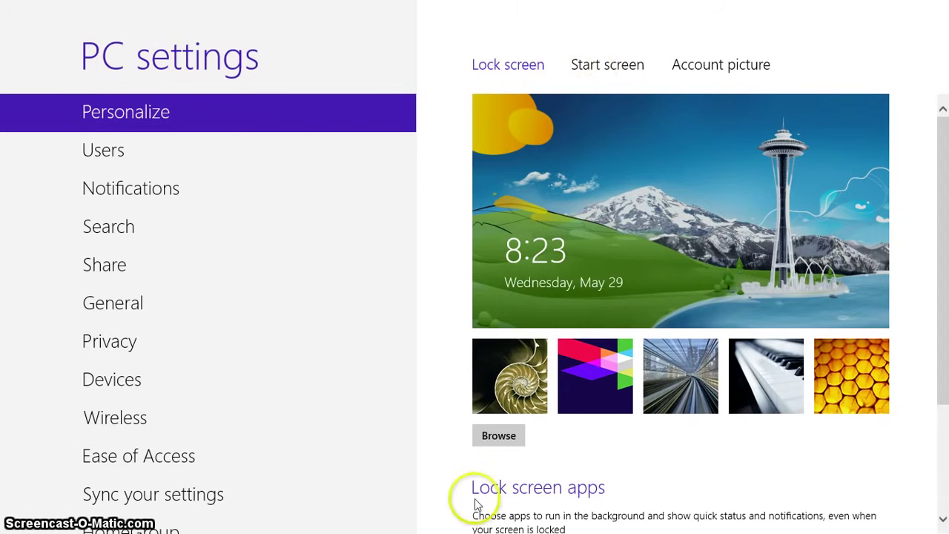
pyautogui.click(502, 387)
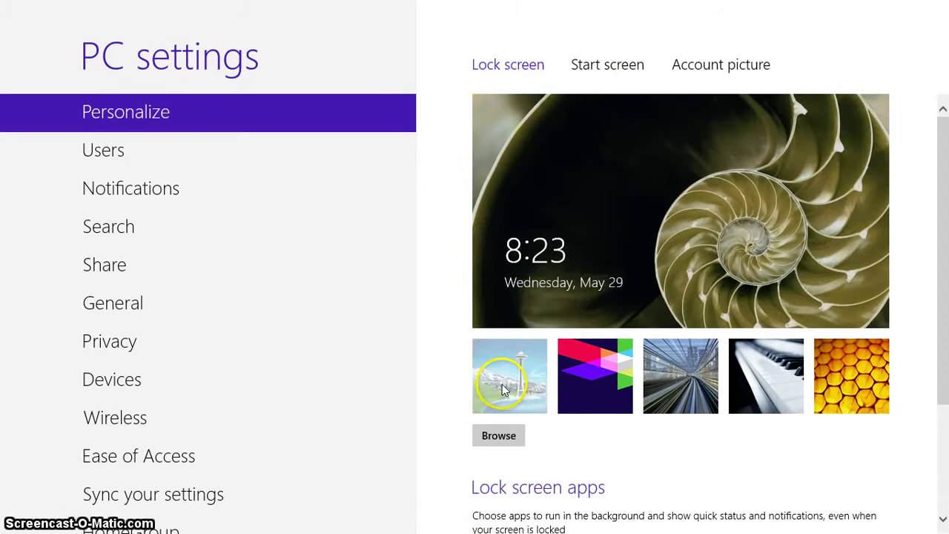
pyautogui.click(601, 391)
pyautogui.click(671, 371)
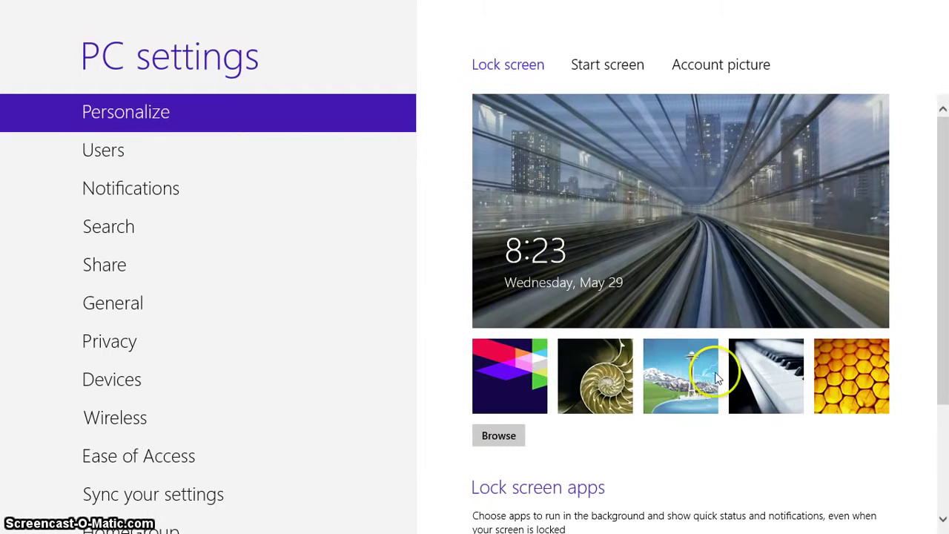
pyautogui.click(749, 375)
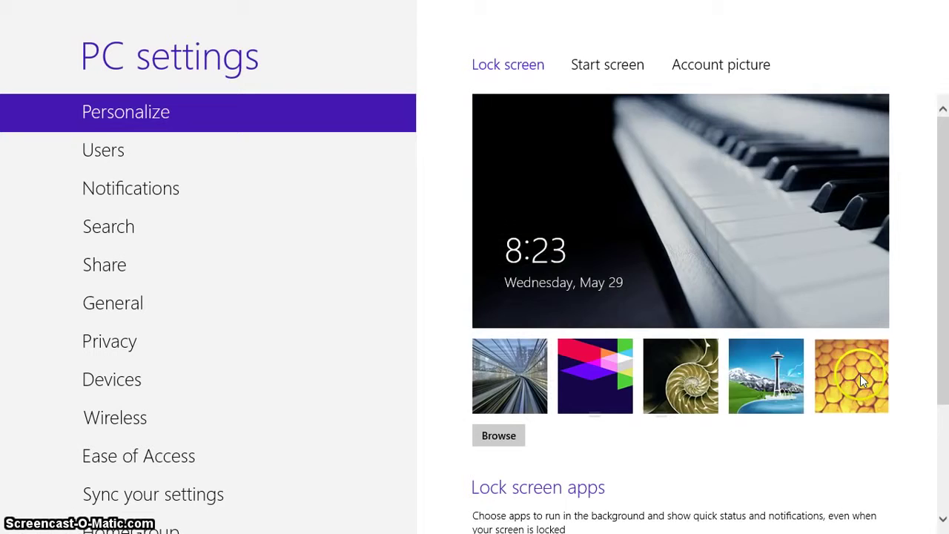
pyautogui.click(861, 374)
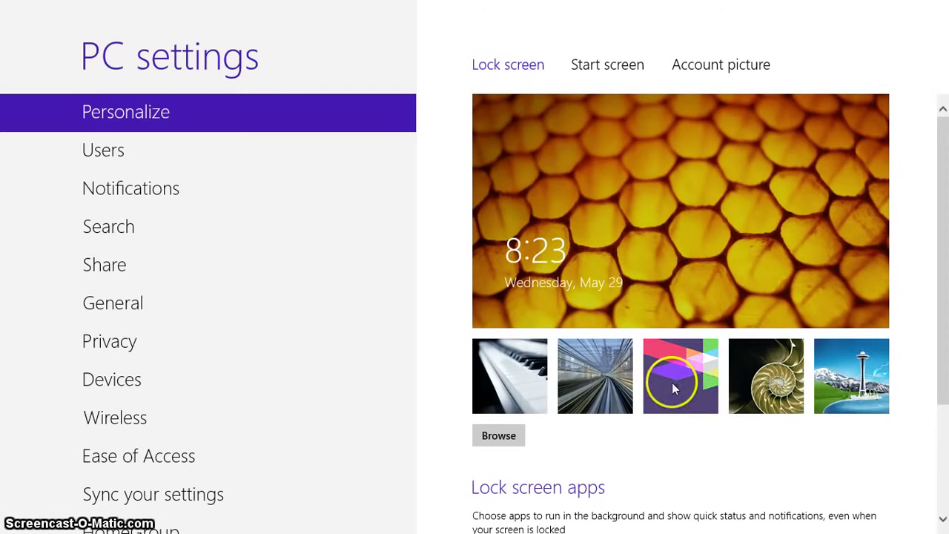
pyautogui.click(614, 384)
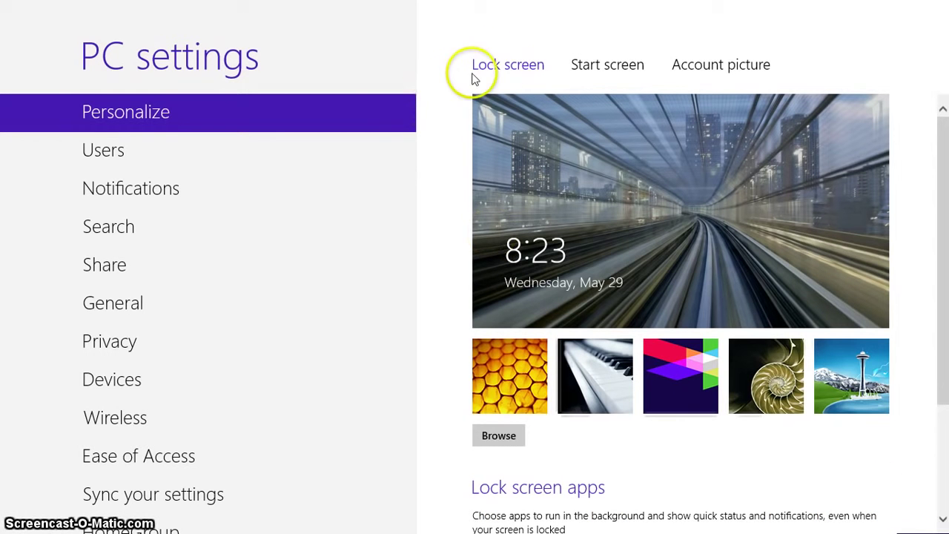
# Step: Try the swirls, dandelions, dragon and gears patterns and colours, then choose the purple crystal polygon Start background
pyautogui.click(609, 71)
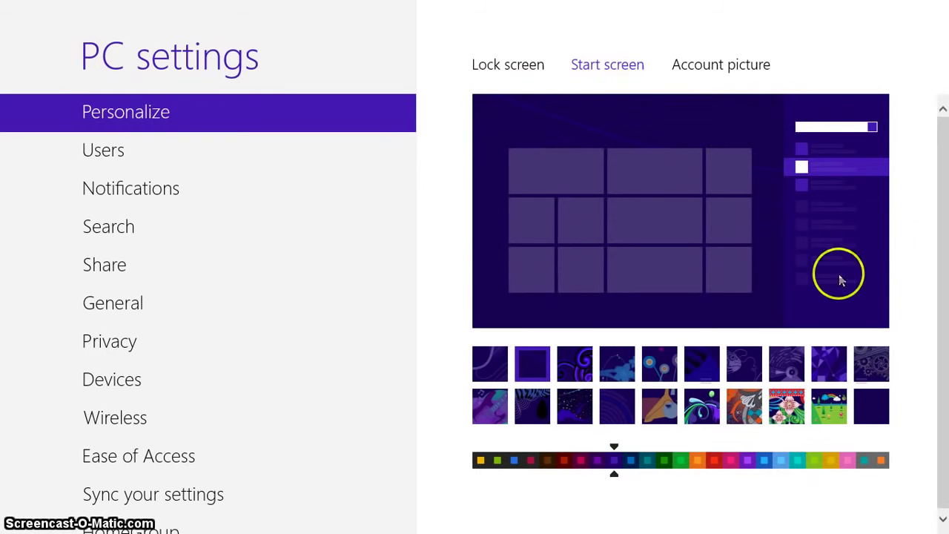
pyautogui.click(577, 371)
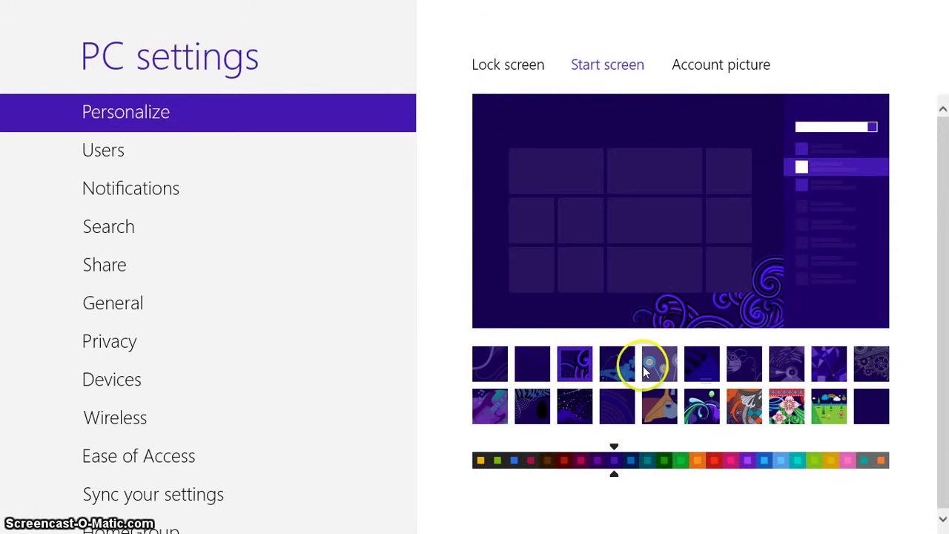
pyautogui.click(647, 368)
pyautogui.click(738, 373)
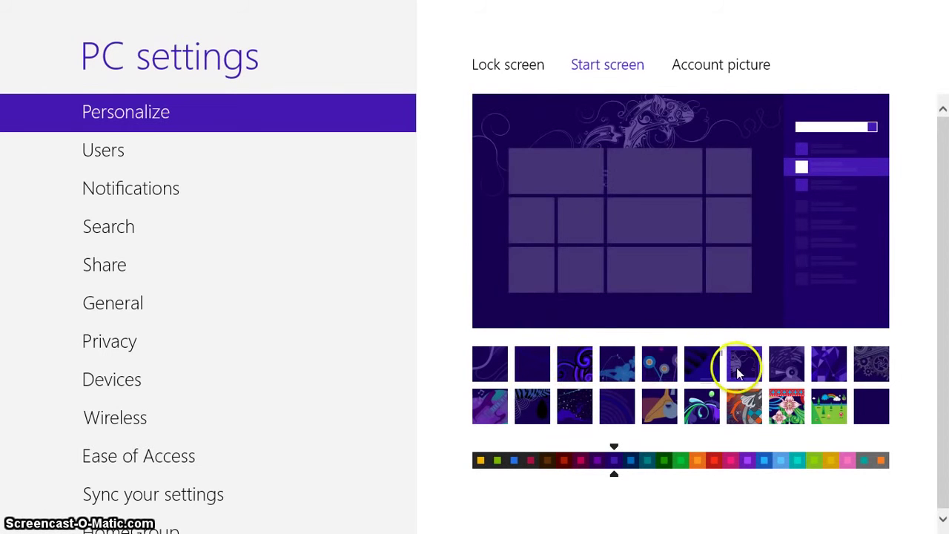
pyautogui.click(788, 362)
pyautogui.click(827, 363)
pyautogui.moveTo(612, 477)
pyautogui.mouseDown()
pyautogui.moveTo(875, 485)
pyautogui.moveTo(746, 488)
pyautogui.moveTo(559, 472)
pyautogui.moveTo(477, 479)
pyautogui.moveTo(613, 474)
pyautogui.mouseUp()
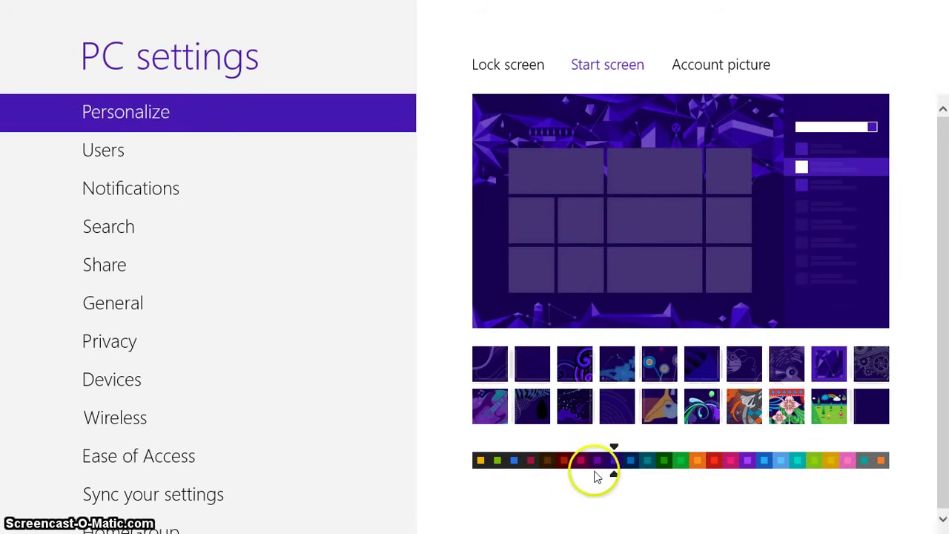
pyautogui.click(869, 366)
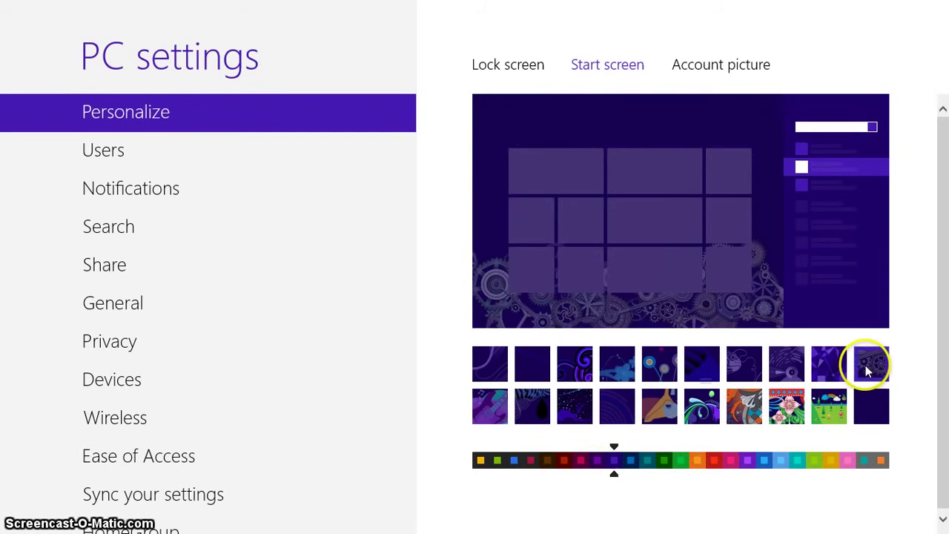
pyautogui.click(829, 367)
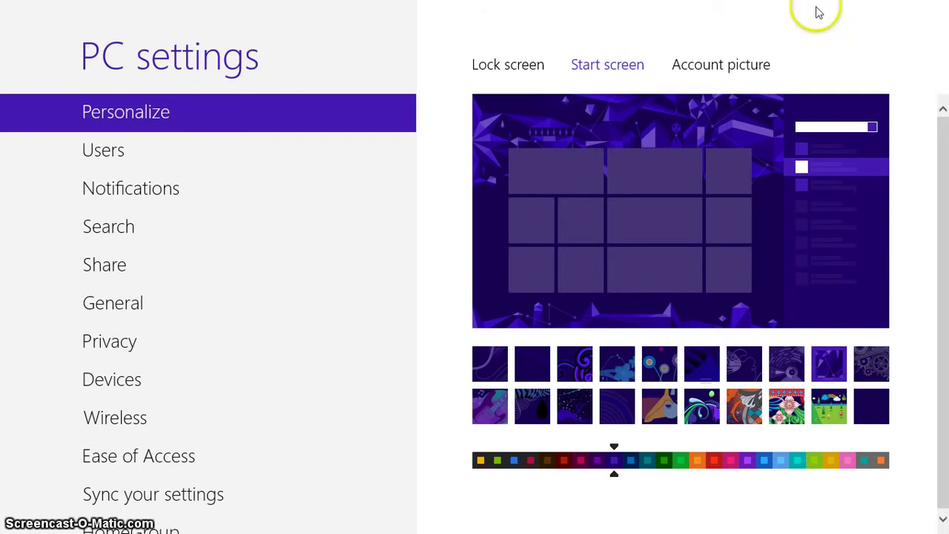
# Step: Check the Account picture page, then go back to the Lock screen page
pyautogui.click(718, 72)
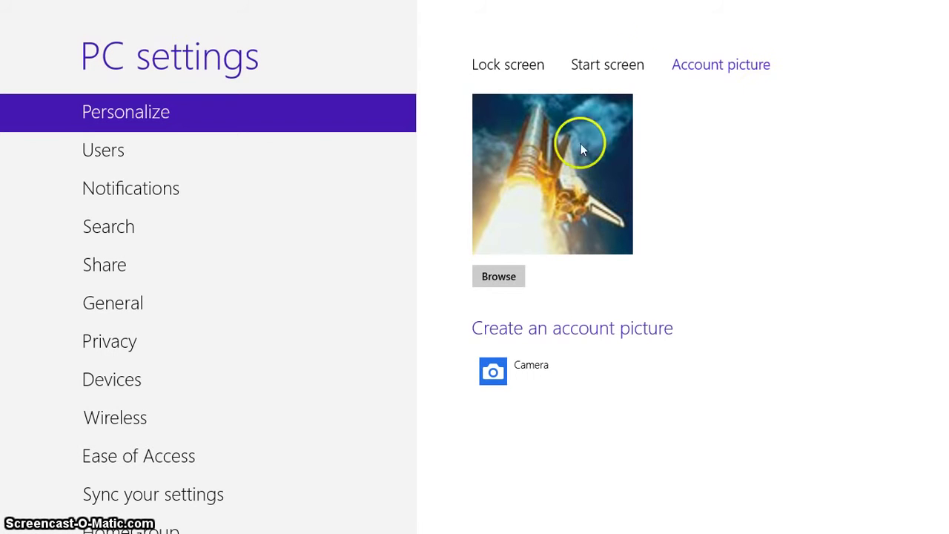
pyautogui.click(494, 64)
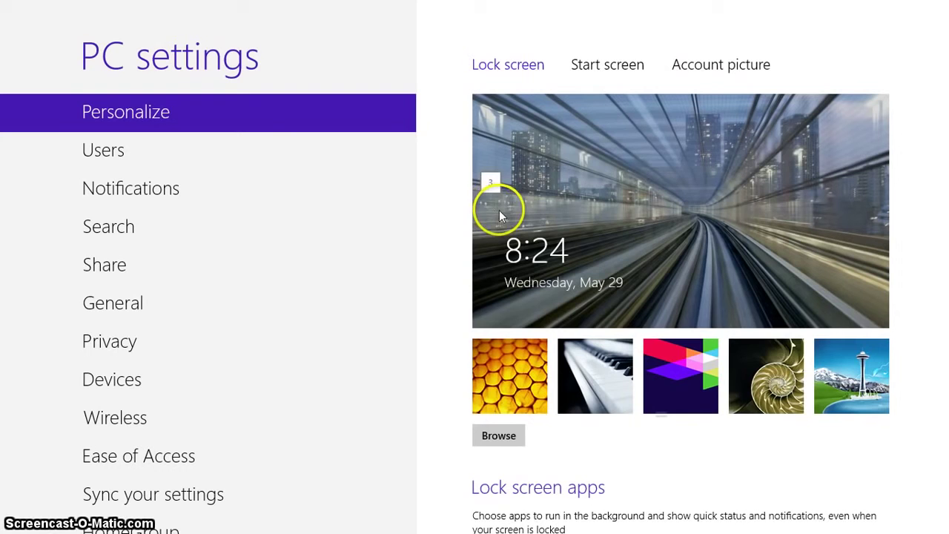
# Step: View the purple crystal background on the Start screen, then return to the desktop
pyautogui.press('super')
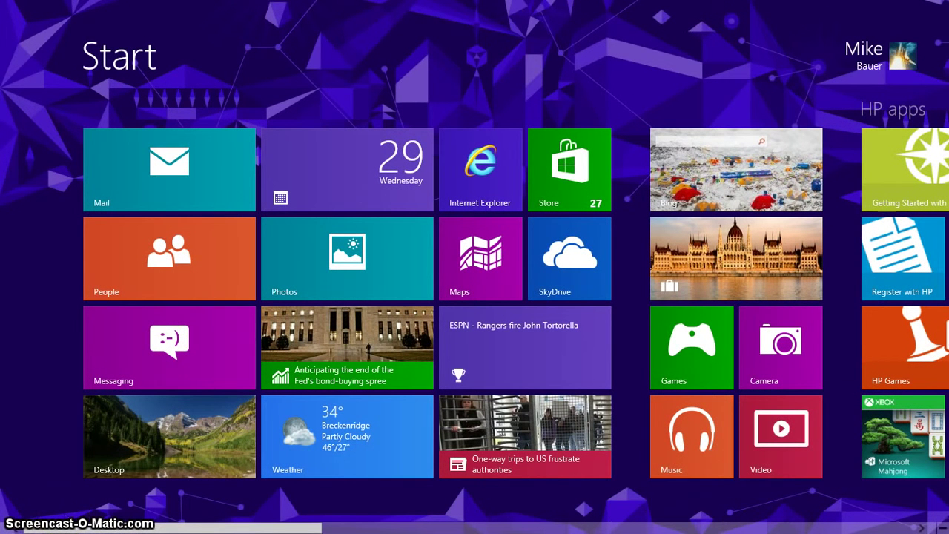
pyautogui.click(190, 424)
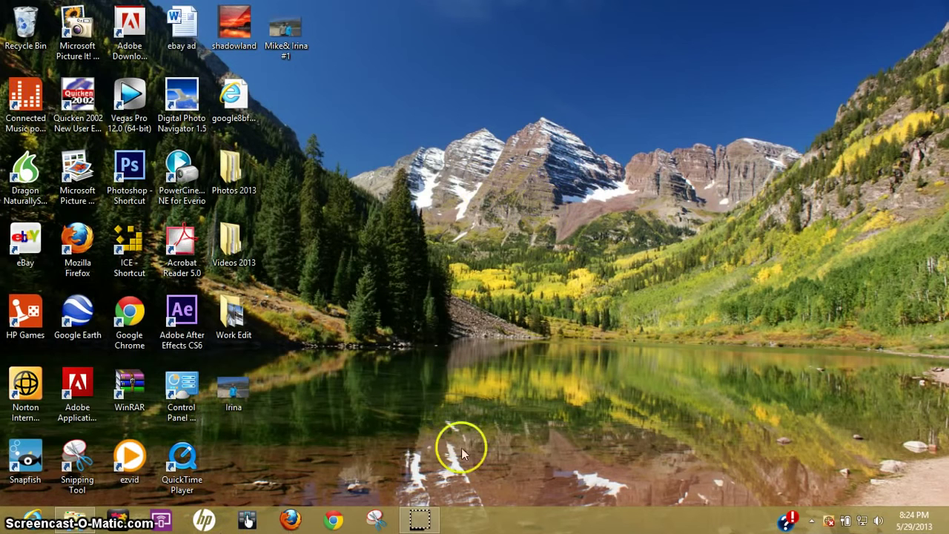
# Step: In the Live Photos folder, scroll the thumbnails and select the Colorado Winter Evening photo
pyautogui.click(78, 521)
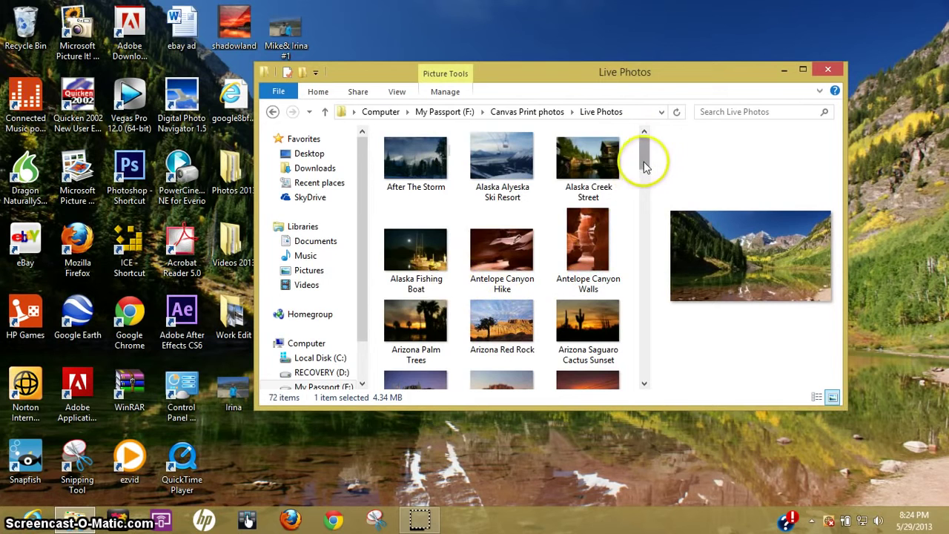
pyautogui.moveTo(644, 168); pyautogui.dragTo(641, 276)
pyautogui.click(393, 252)
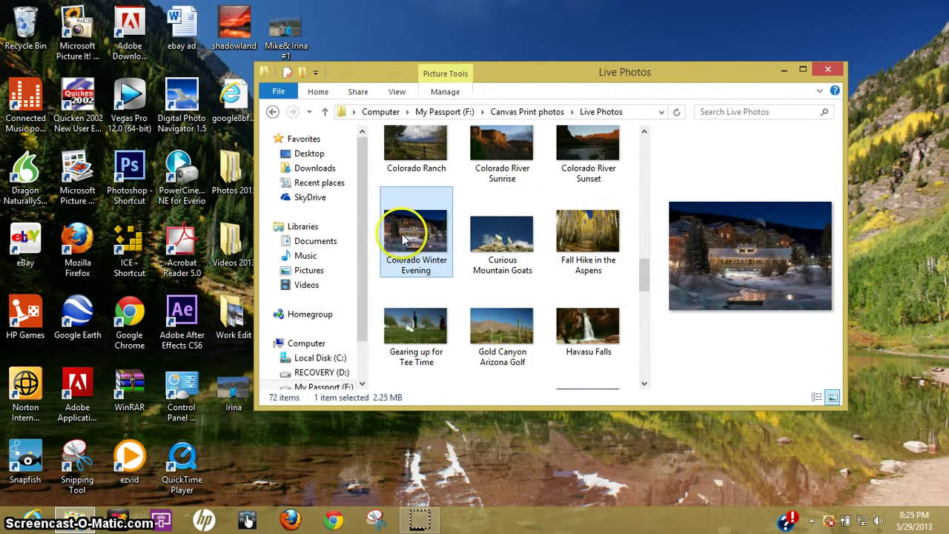
# Step: Set Colorado Winter Evening as the desktop background and minimize File Explorer
pyautogui.rightClick(404, 232)
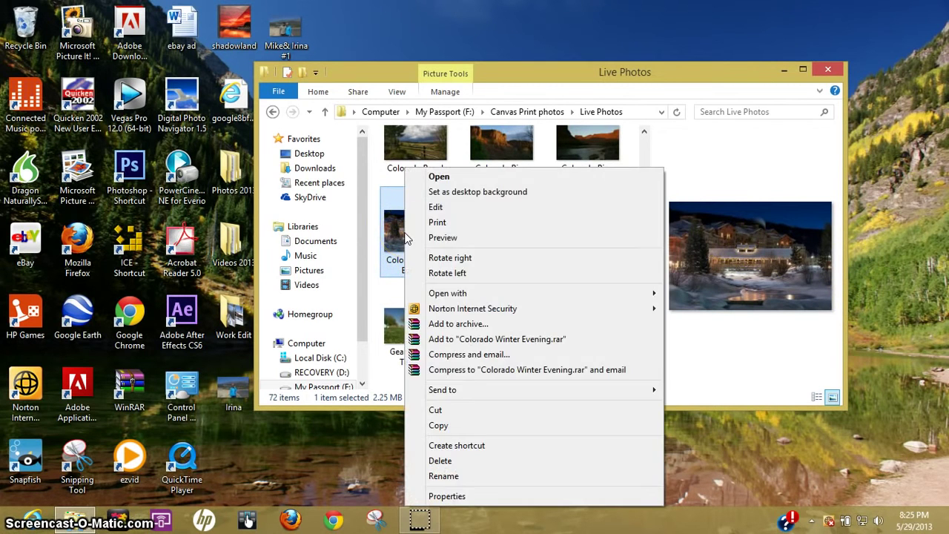
pyautogui.click(445, 192)
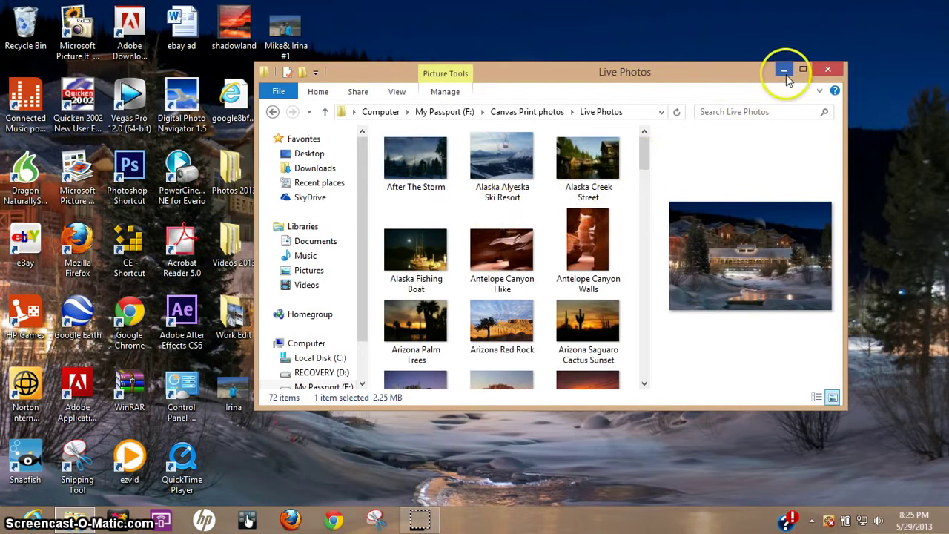
pyautogui.click(786, 69)
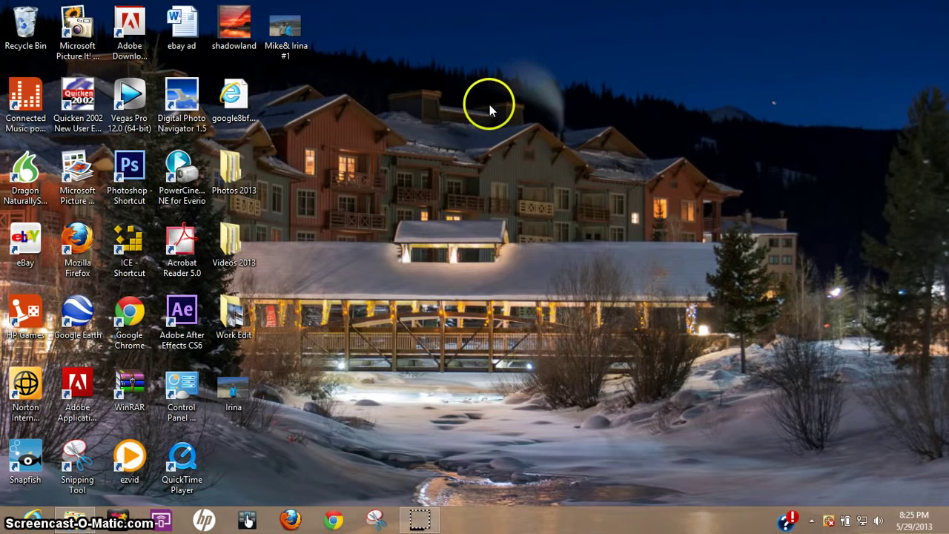